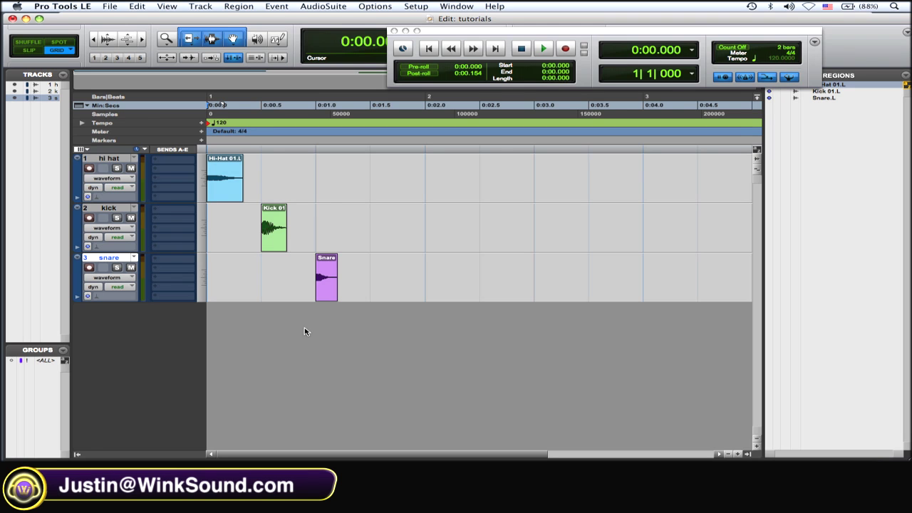
# - Review track types in New Tracks, keep Audio Track, cancel without adding, then bring up Import Audio
pyautogui.press('super+shift+n')
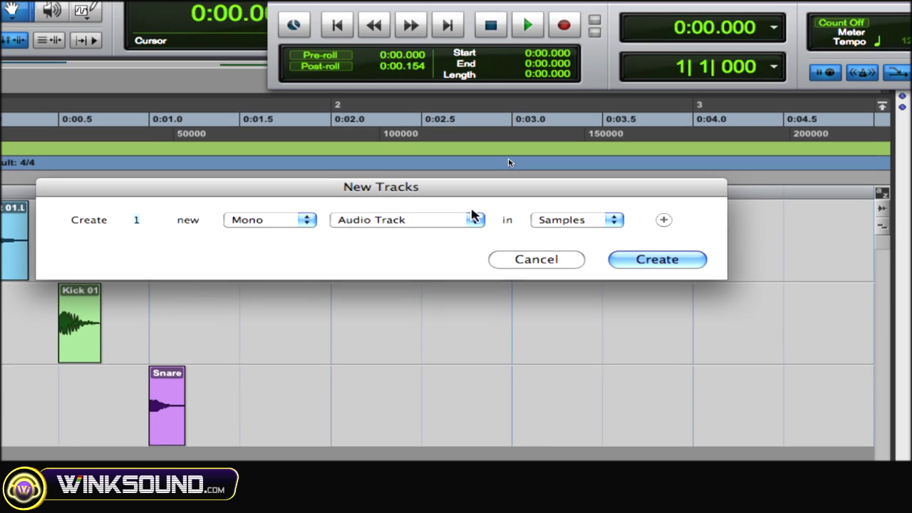
pyautogui.click(472, 215)
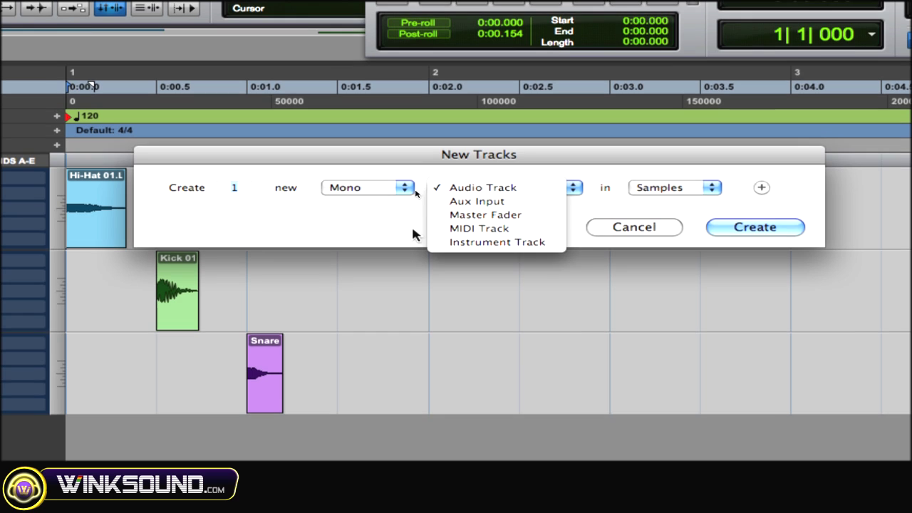
pyautogui.click(342, 229)
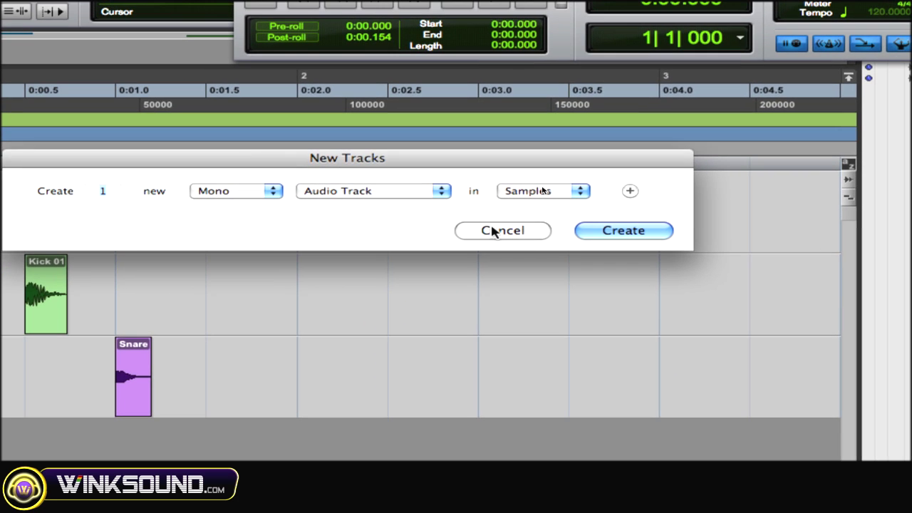
pyautogui.click(500, 230)
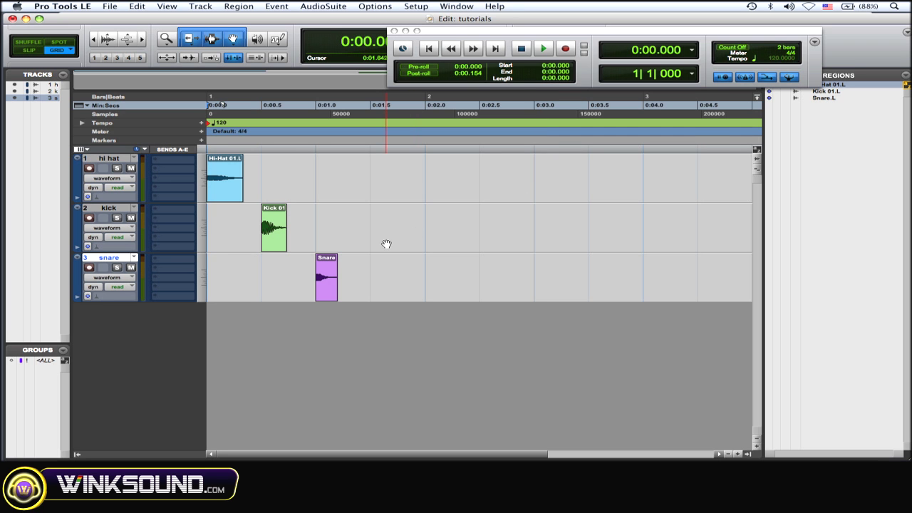
pyautogui.press('super+shift+i')
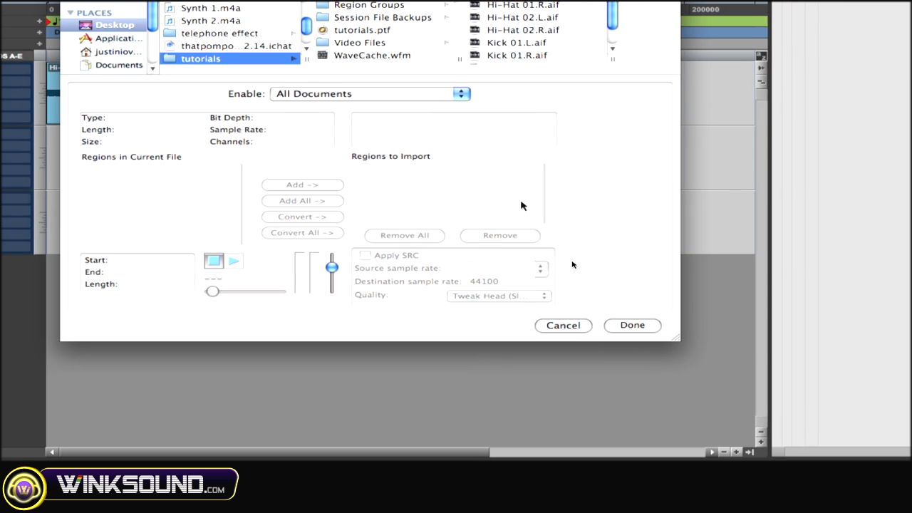
pyautogui.click(645, 436)
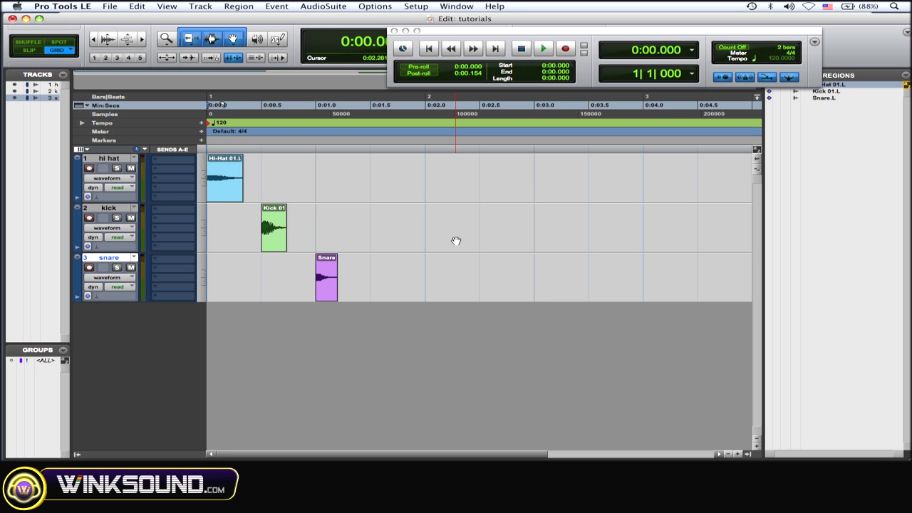
pyautogui.press('super+alt+shift+i')
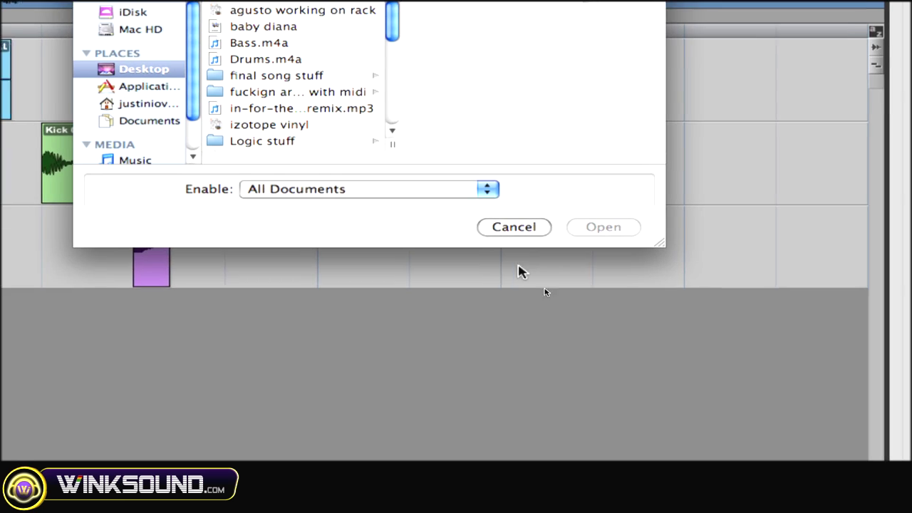
pyautogui.click(630, 380)
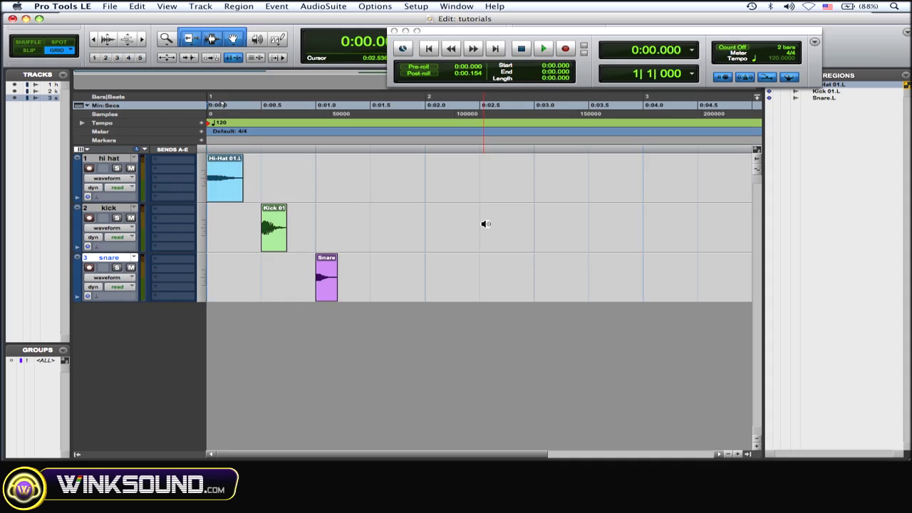
# - Duplicate the Hi-Hat 01.L region into six back-to-back hits, then select Kick 01 for repeating
pyautogui.click(227, 189)
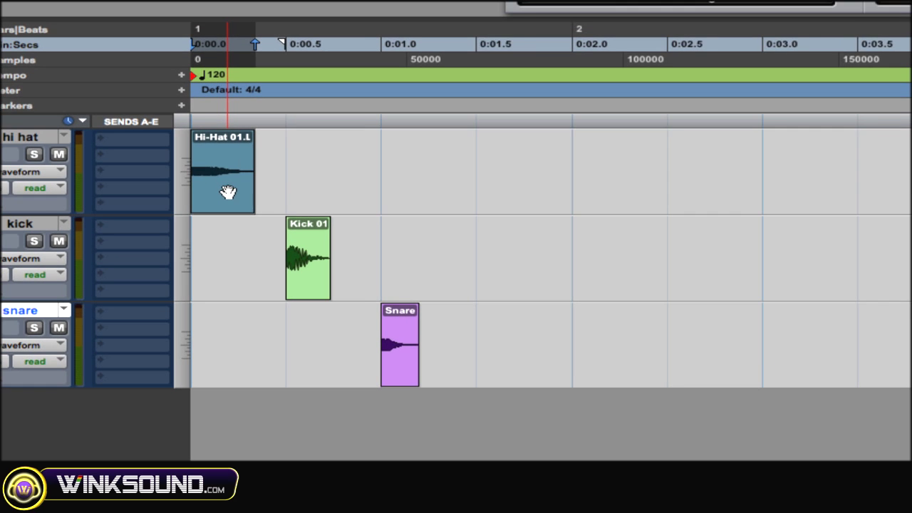
pyautogui.hotkey('ctrl', 'd')
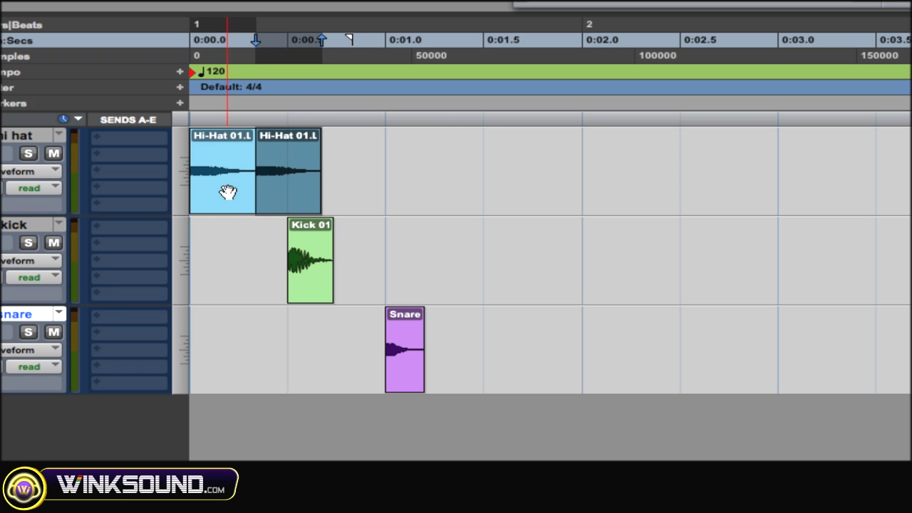
pyautogui.hotkey('ctrl', 'd')
pyautogui.hotkey('ctrl', 'd')
pyautogui.hotkey('ctrl', 'd')
pyautogui.hotkey('ctrl', 'd')
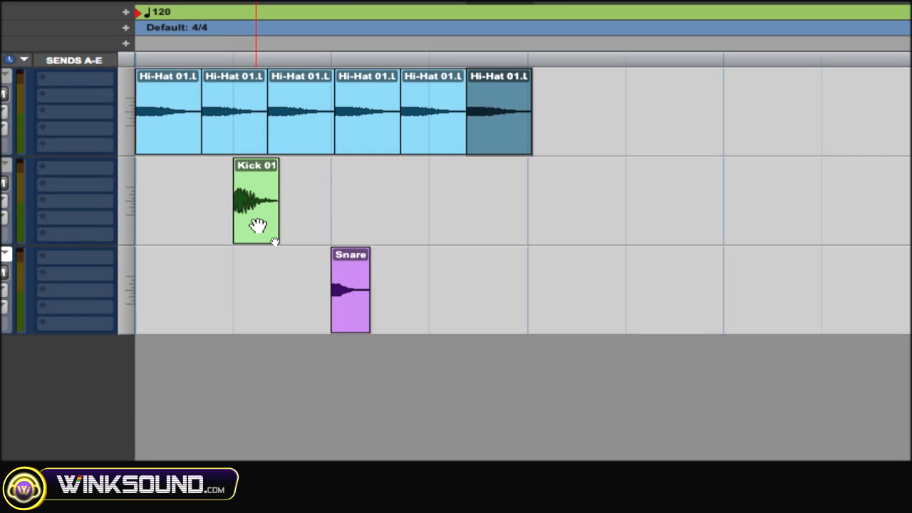
pyautogui.click(314, 285)
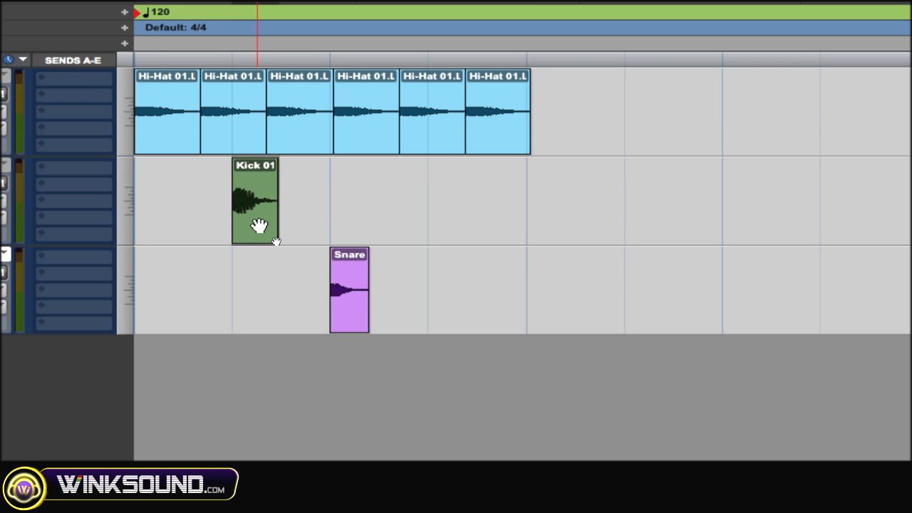
pyautogui.hotkey('alt', 'r')
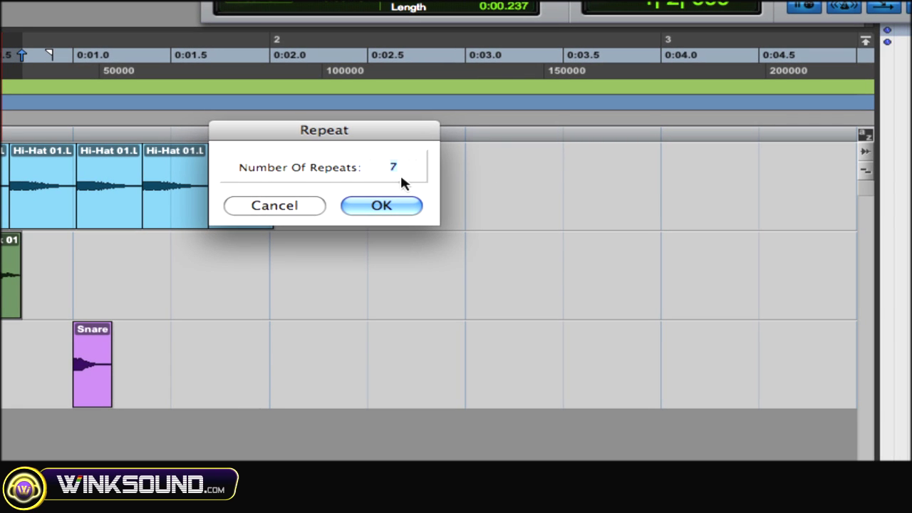
# - Repeat the Kick 01 region 5 times, then undo and redo the repeat
pyautogui.write('5')
pyautogui.click(376, 207)
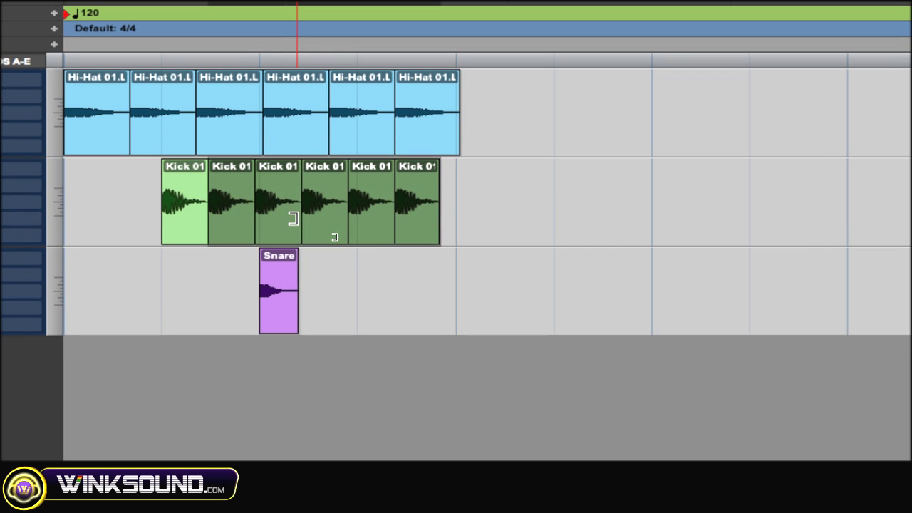
pyautogui.hotkey('ctrl', 'z')
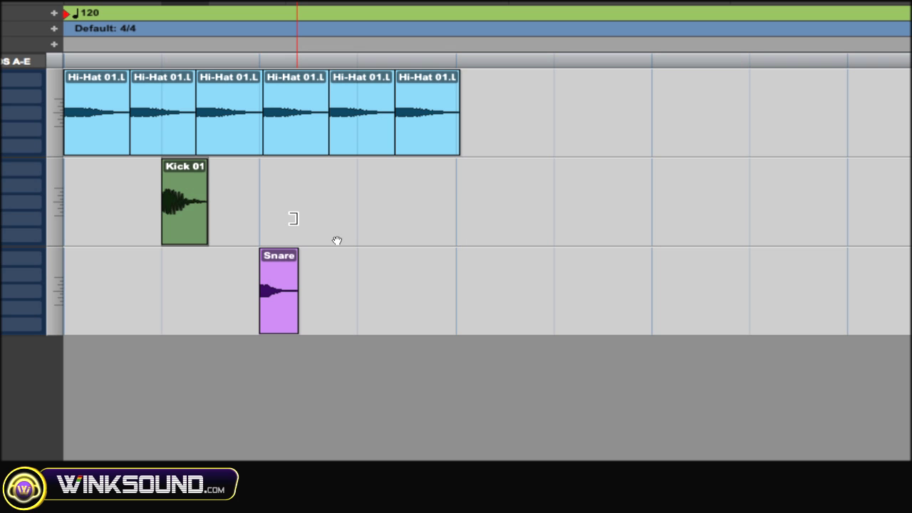
pyautogui.hotkey('ctrl', 'shift', 'z')
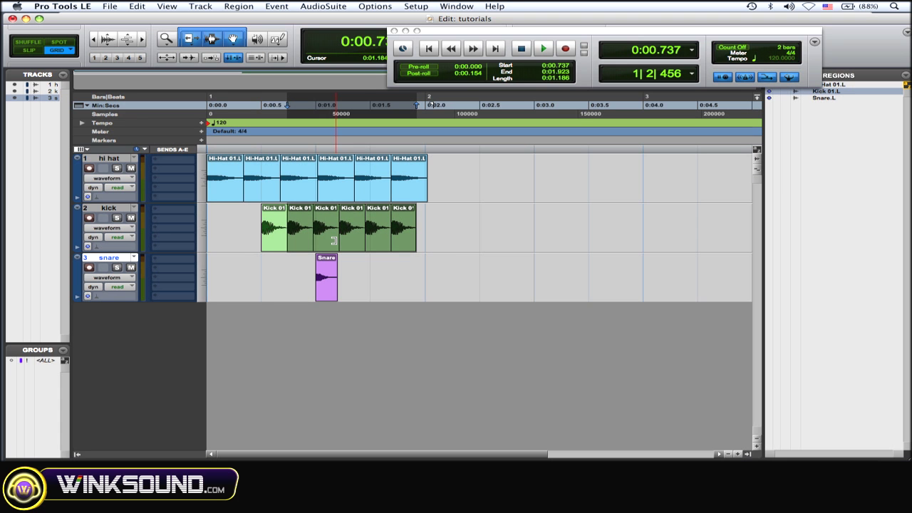
# - Try destructive and loop record modes, return to normal, enable loop playback, and move the Transport off the rulers
pyautogui.moveTo(464, 25); pyautogui.dragTo(440, 61)
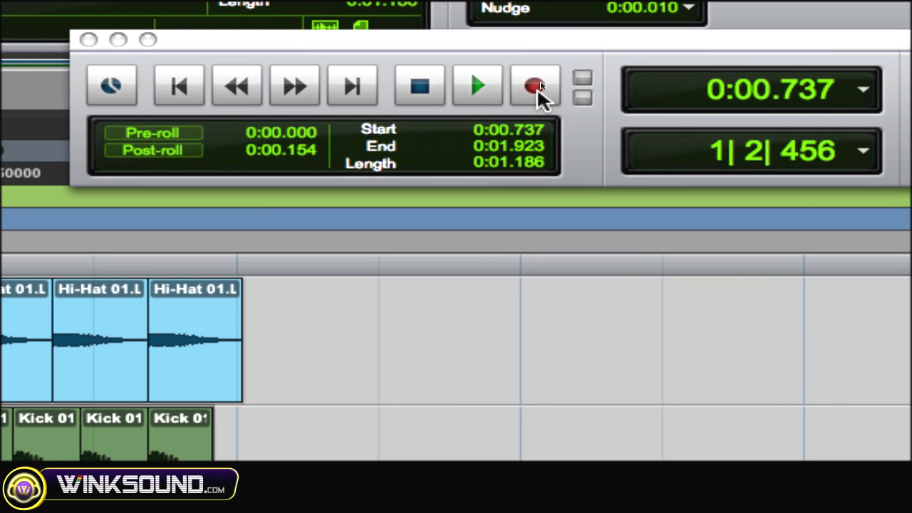
pyautogui.keyDown('ctrl'); pyautogui.click(538, 85); pyautogui.keyUp('ctrl')
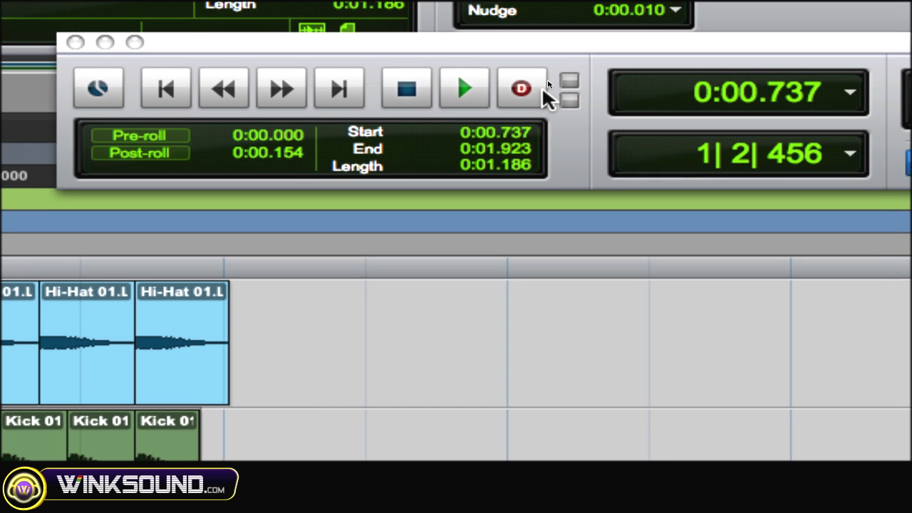
pyautogui.keyDown('ctrl'); pyautogui.click(529, 86); pyautogui.keyUp('ctrl')
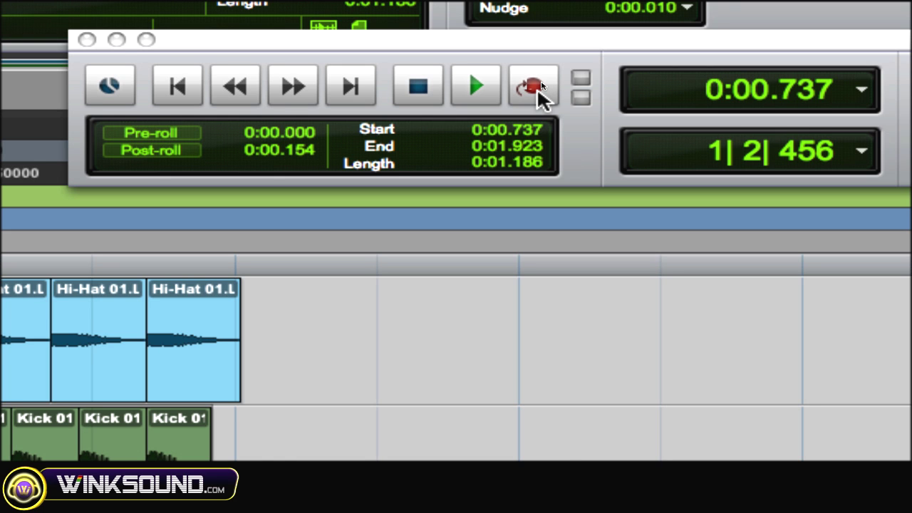
pyautogui.keyDown('ctrl'); pyautogui.click(536, 87); pyautogui.keyUp('ctrl')
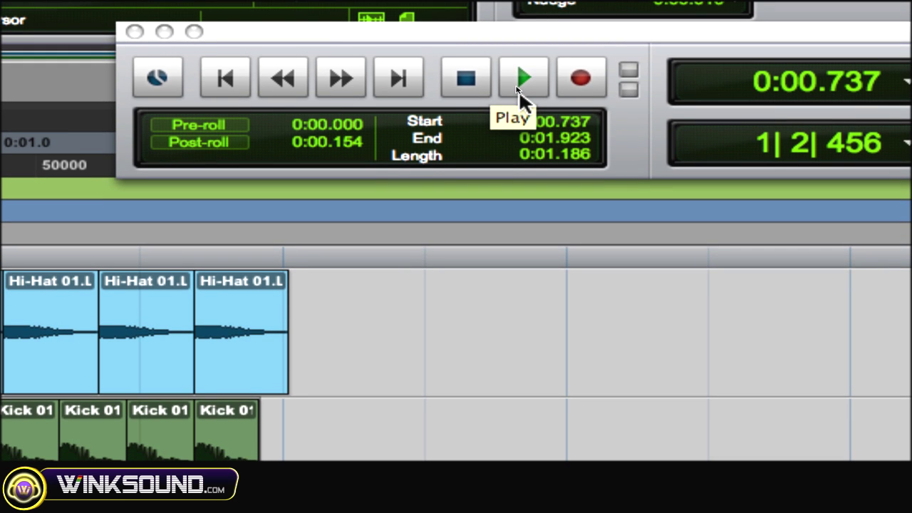
pyautogui.keyDown('ctrl'); pyautogui.click(520, 86); pyautogui.keyUp('ctrl')
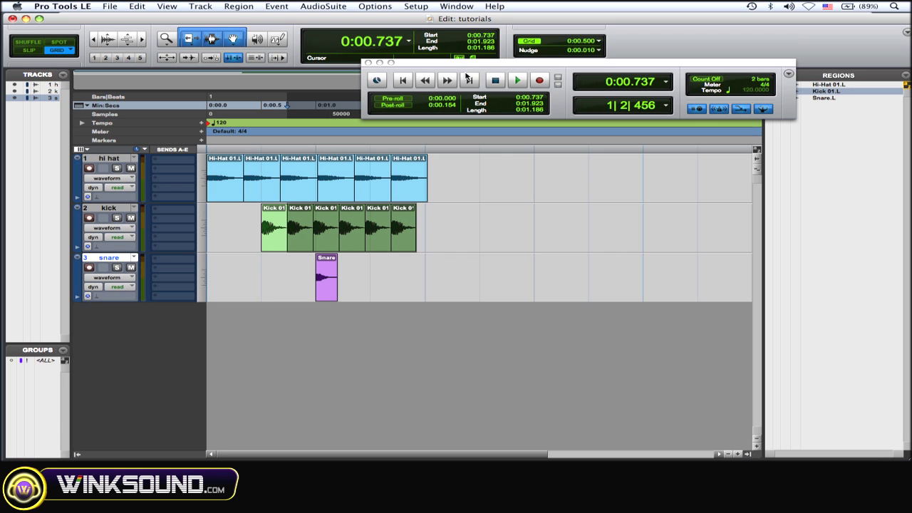
pyautogui.moveTo(478, 68); pyautogui.dragTo(477, 28)
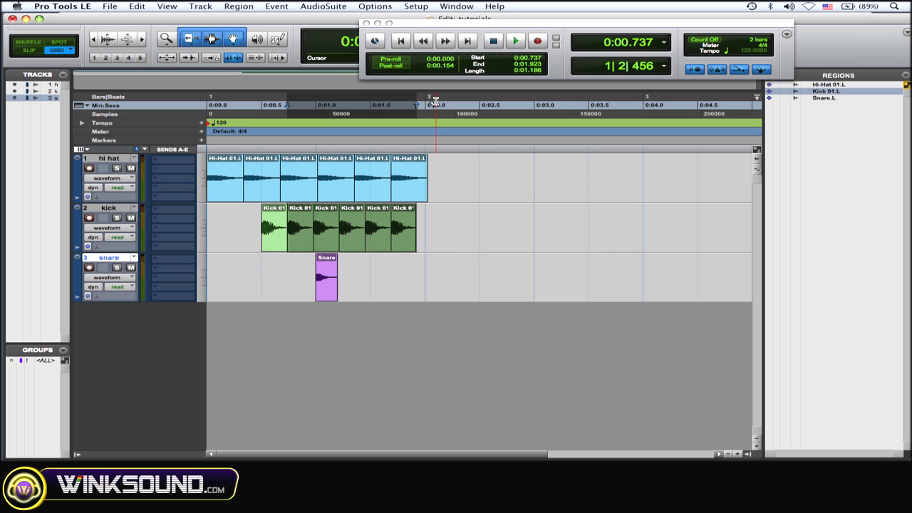
# - Arm snare and kick, record and play back a take, then undo it and disarm kick
pyautogui.click(89, 268)
pyautogui.click(90, 219)
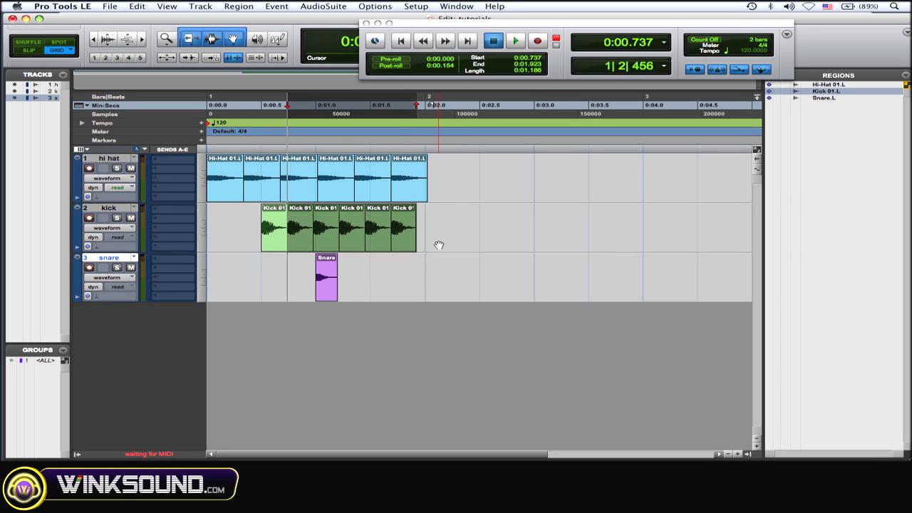
pyautogui.press('space')
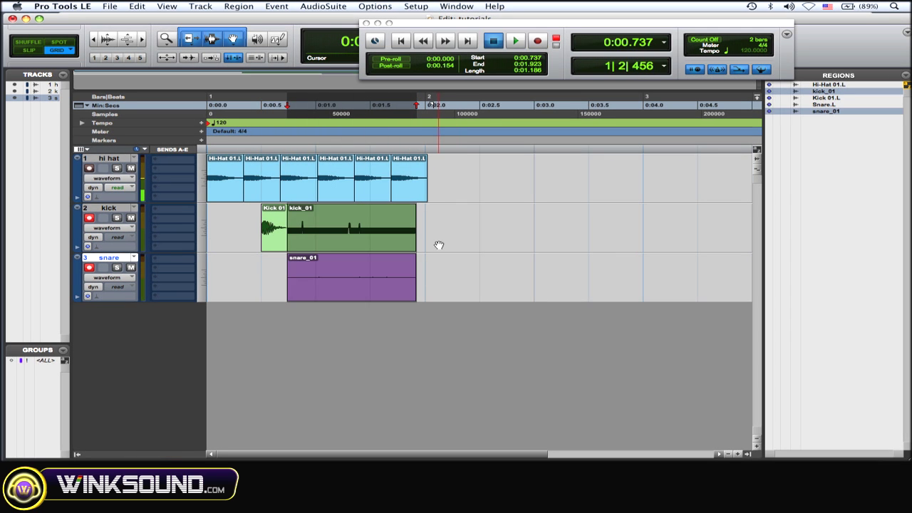
pyautogui.press('space')
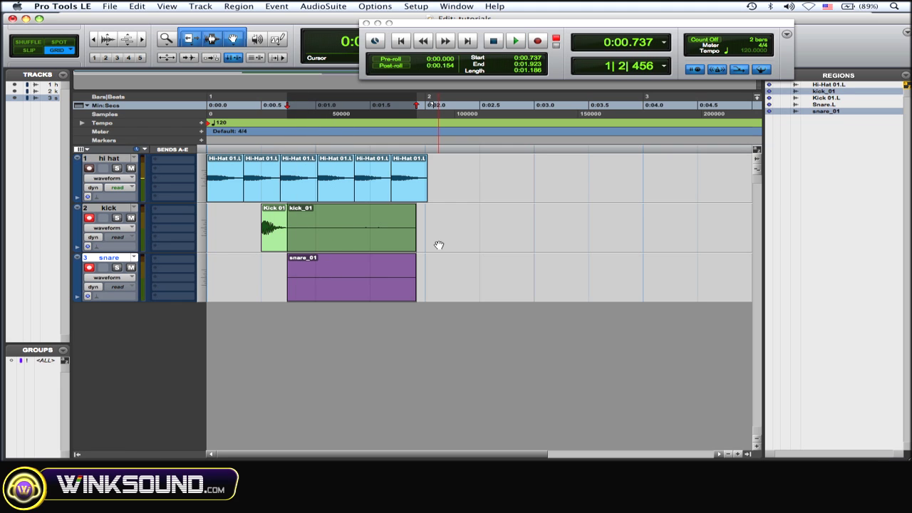
pyautogui.press('super+z')
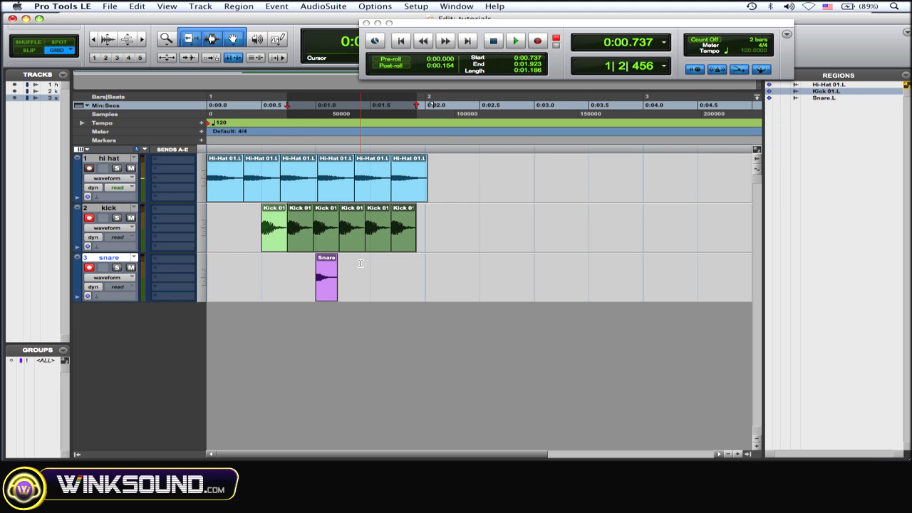
pyautogui.click(89, 217)
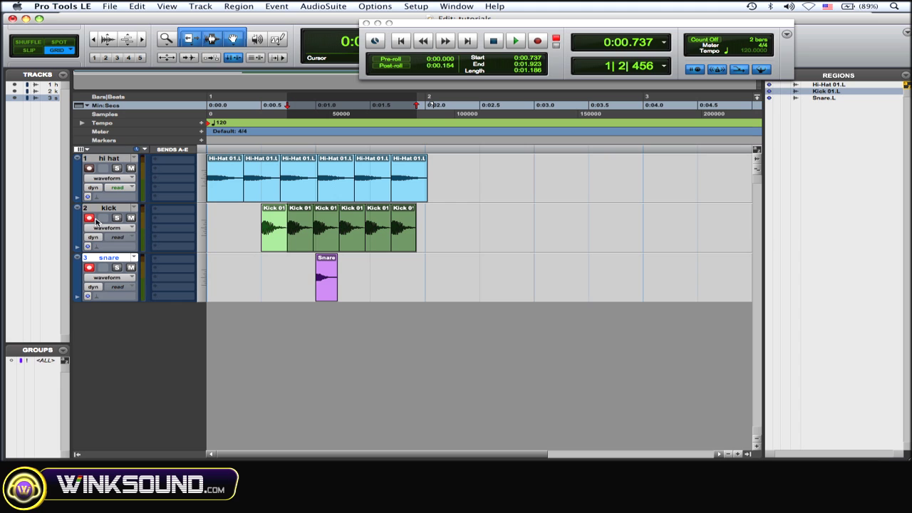
# - Disarm the snare track, shift the Transport aside, and zoom the timeline out and in on the drums
pyautogui.click(89, 268)
pyautogui.moveTo(427, 27); pyautogui.dragTo(407, 26)
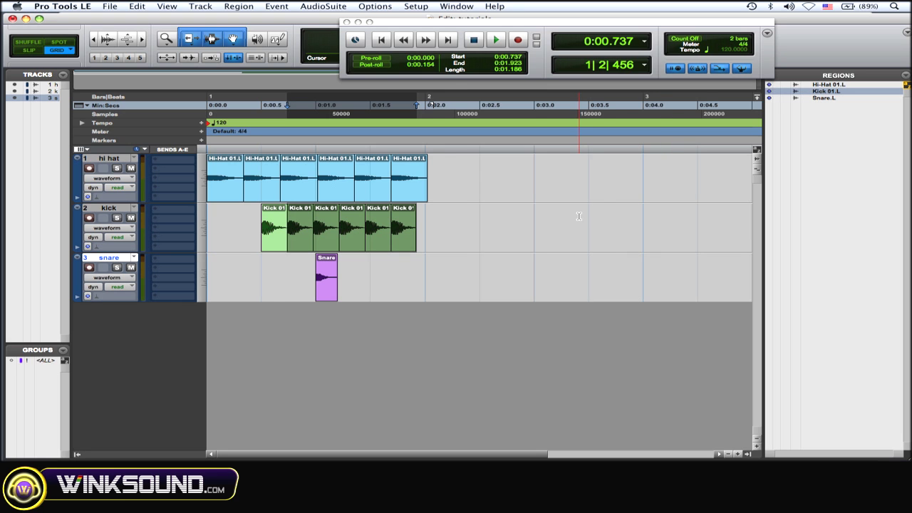
pyautogui.hotkey('ctrl', '[')
pyautogui.hotkey('ctrl', '[')
pyautogui.hotkey('ctrl', '[')
pyautogui.hotkey('ctrl', ']')
pyautogui.hotkey('ctrl', ']')
pyautogui.hotkey('ctrl', ']')
pyautogui.hotkey('ctrl', ']')
pyautogui.hotkey('ctrl', ']')
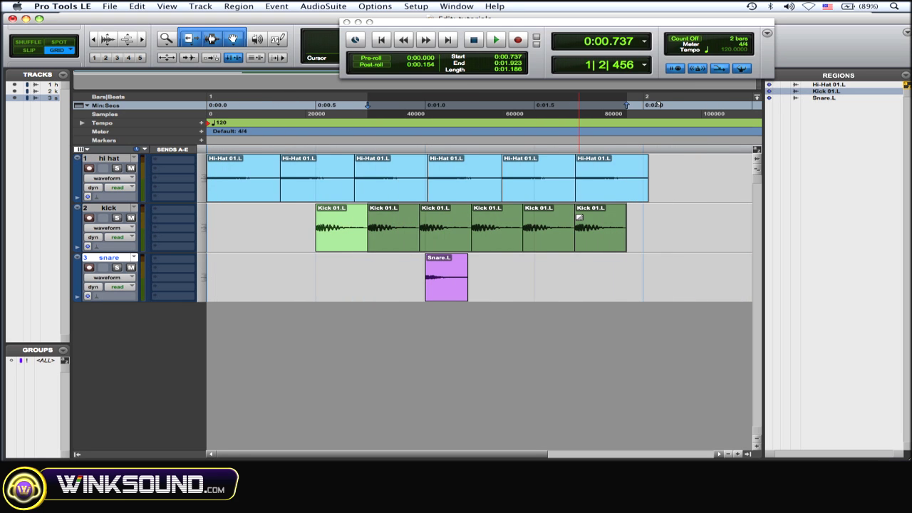
pyautogui.hotkey('ctrl', '[')
pyautogui.hotkey('ctrl', '[')
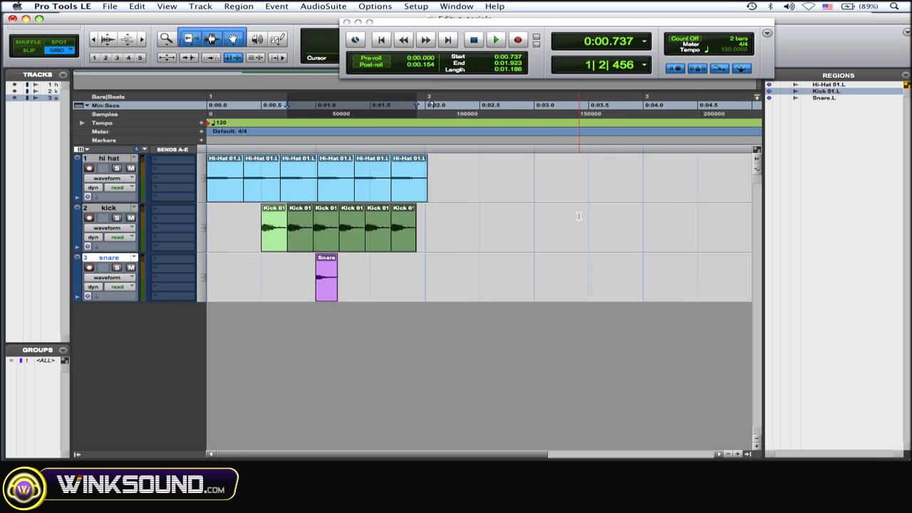
pyautogui.hotkey('ctrl', '[')
pyautogui.hotkey('ctrl', ']')
pyautogui.hotkey('ctrl', ']')
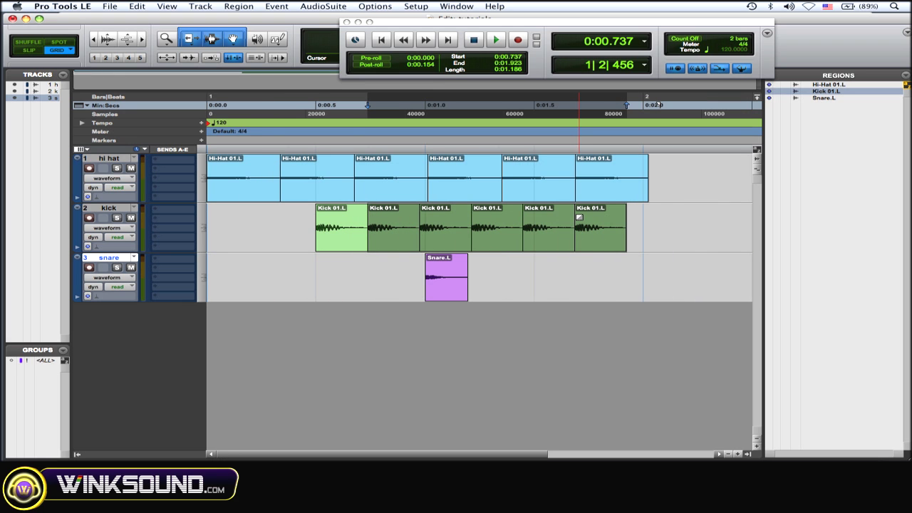
pyautogui.hotkey('ctrl', '[')
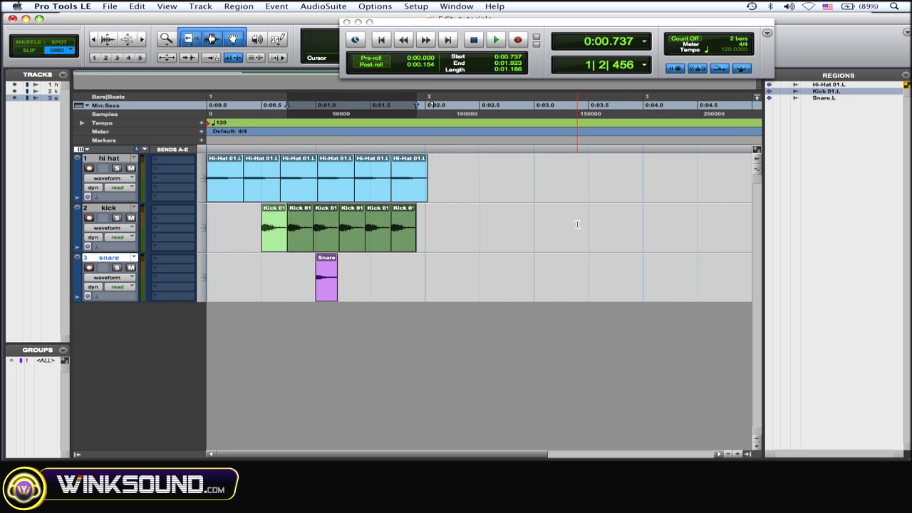
pyautogui.hotkey('ctrl', ']')
pyautogui.hotkey('ctrl', ']')
pyautogui.hotkey('ctrl', ']')
pyautogui.hotkey('ctrl', '[')
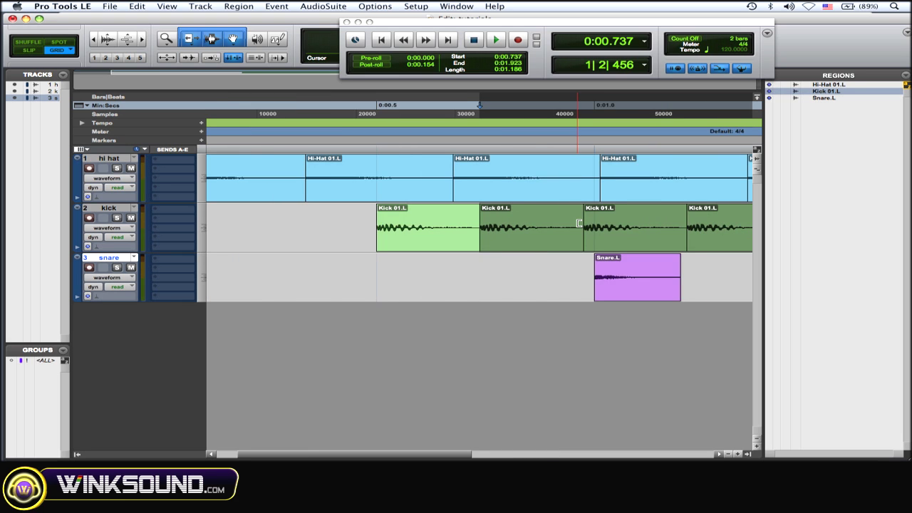
pyautogui.hotkey('ctrl', '[')
pyautogui.hotkey('ctrl', '[')
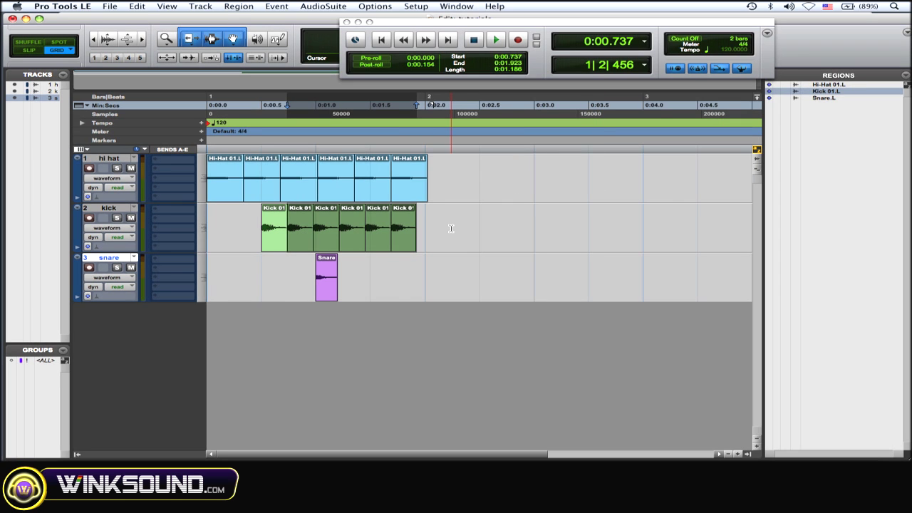
# - Zoom in until waveforms fill the view and place the insertion point on snare at 0:01.500
pyautogui.press('super+bracketleft')
pyautogui.press('super+bracketleft')
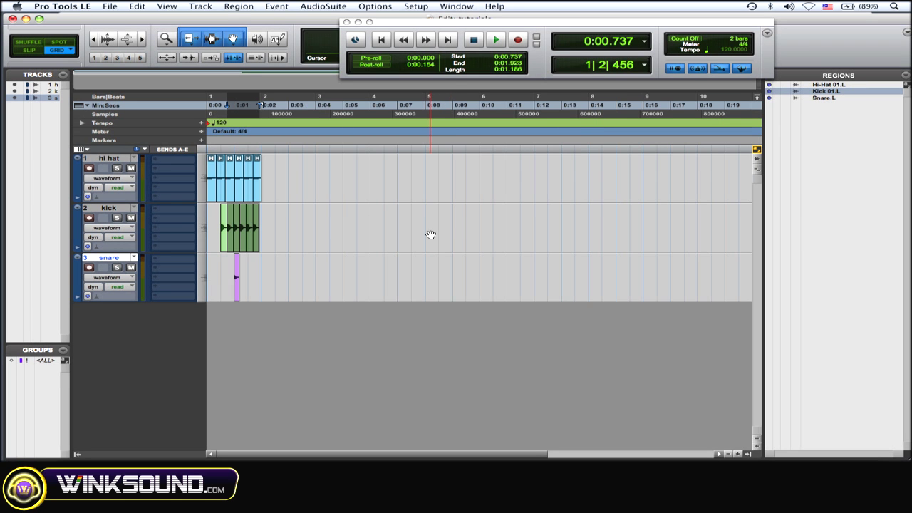
pyautogui.press('super+bracketright')
pyautogui.press('super+bracketright')
pyautogui.press('super+bracketright')
pyautogui.press('super+bracketright')
pyautogui.press('super+bracketright')
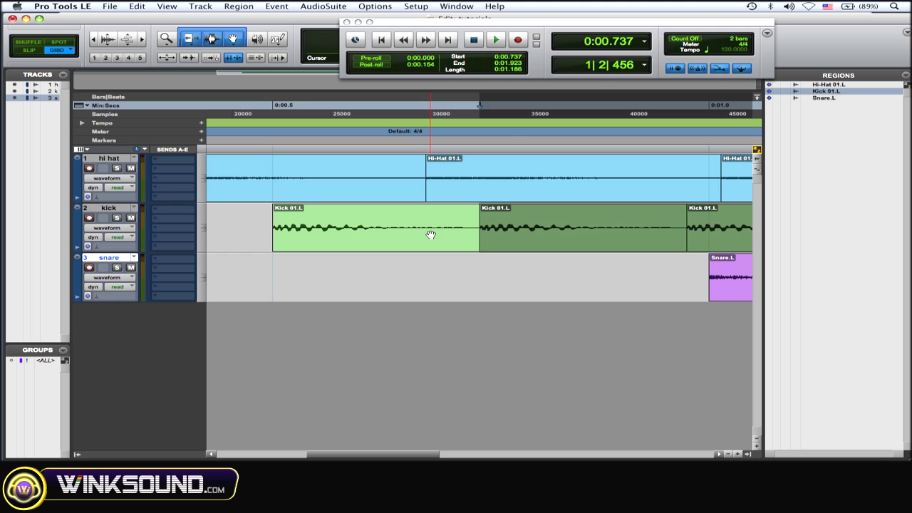
pyautogui.press('super+bracketright')
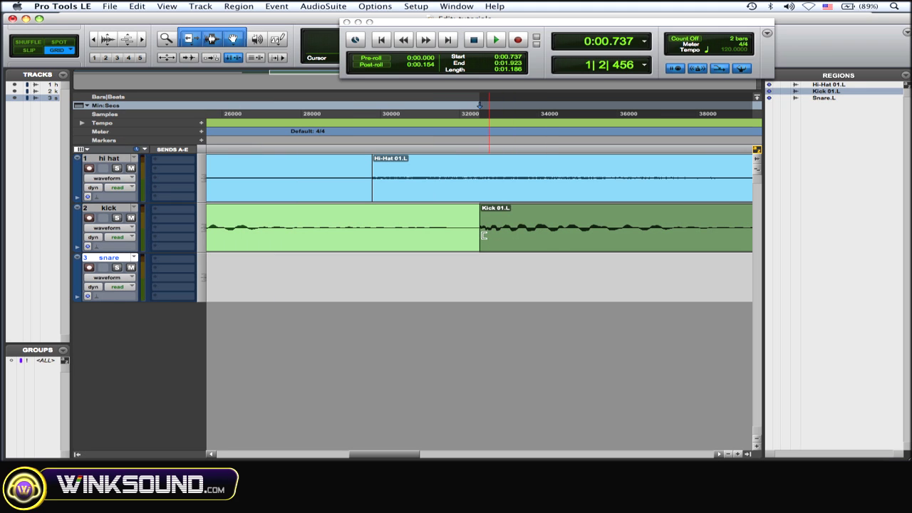
pyautogui.hscroll(10, 499, 242)
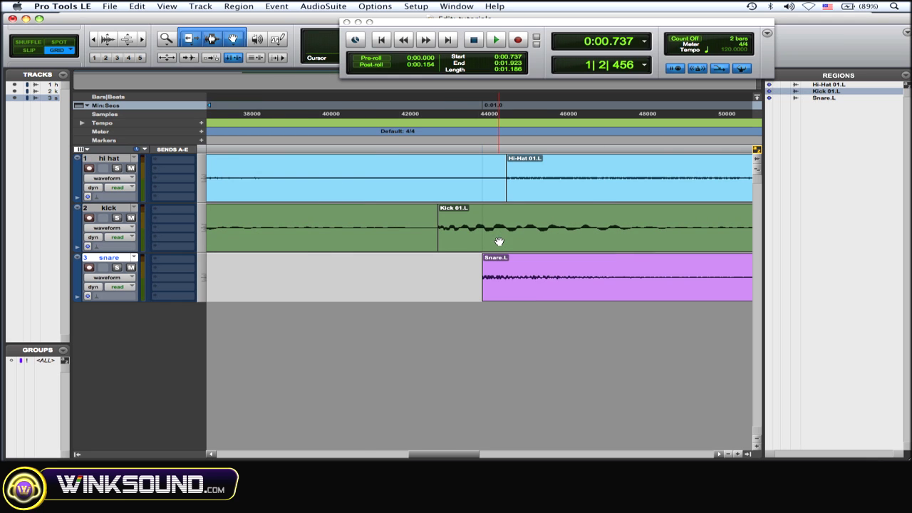
pyautogui.hscroll(13, 499, 242)
pyautogui.click(413, 274)
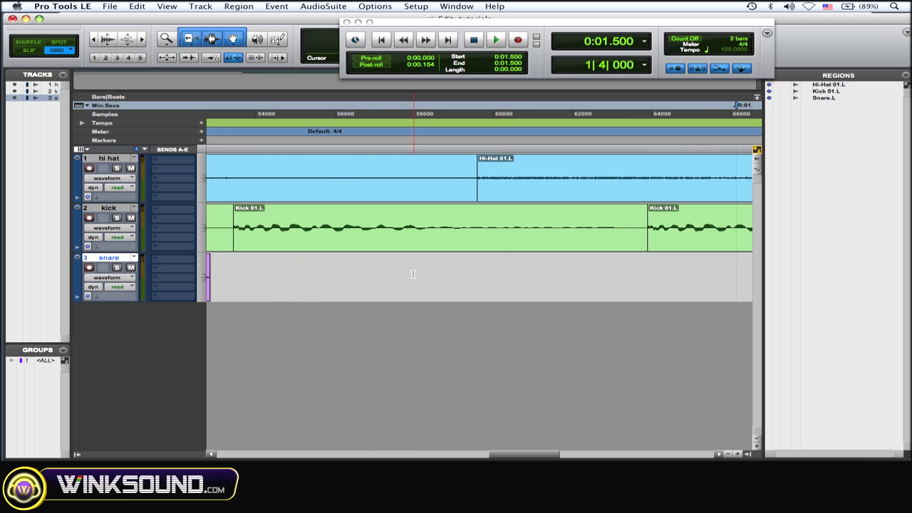
pyautogui.hscroll(-10, 412, 274)
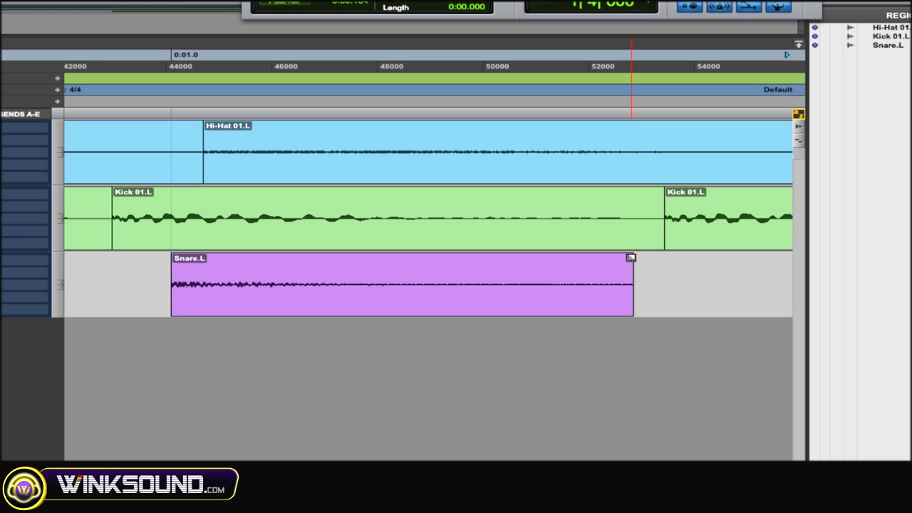
# - Draw a fade-out across the entire Snare.L region and open its Standard, Equal Gain fade settings
pyautogui.moveTo(631, 256); pyautogui.dragTo(445, 278)
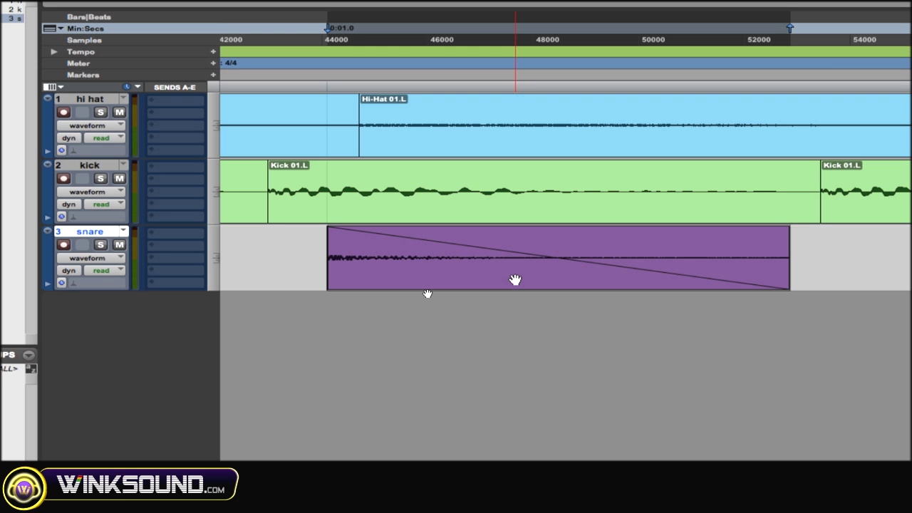
pyautogui.doubleClick(515, 279)
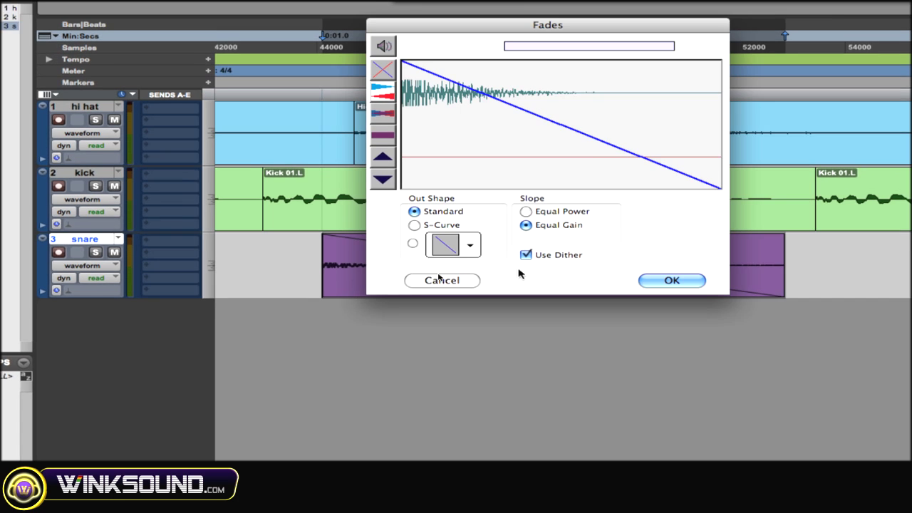